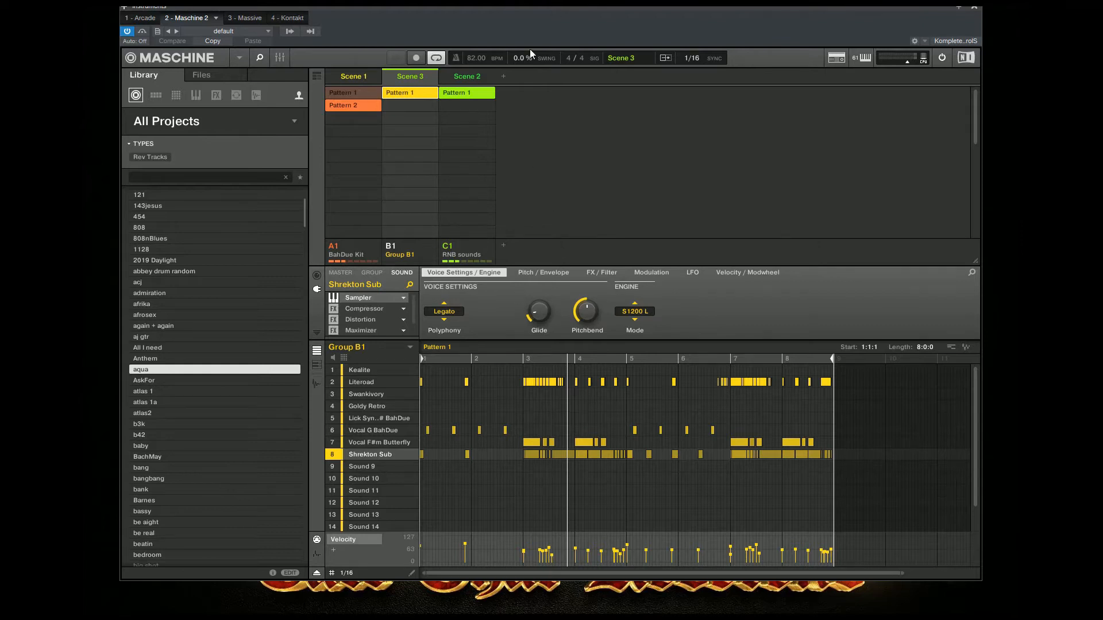
- Bring the whole Instruments plug-in window into view and look over the existing scenes
{"action": "left_click_drag", "start_coordinate": [481, 7], "coordinate": [466, 32]}
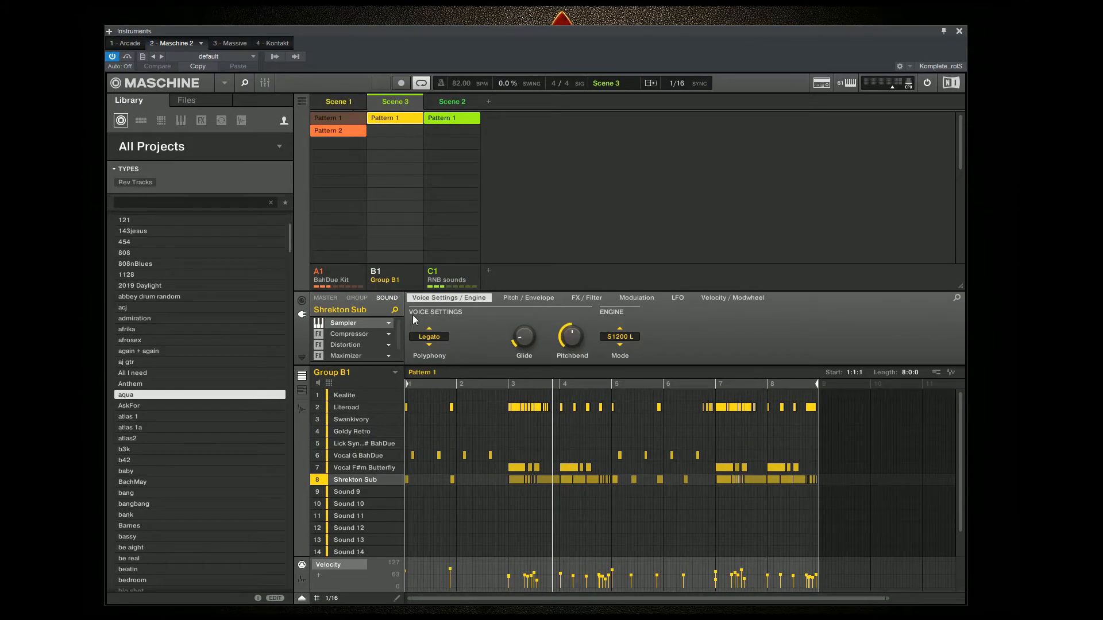
{"action": "left_click", "coordinate": [350, 102]}
{"action": "left_click", "coordinate": [401, 104]}
{"action": "left_click", "coordinate": [441, 105]}
{"action": "left_click", "coordinate": [351, 102]}
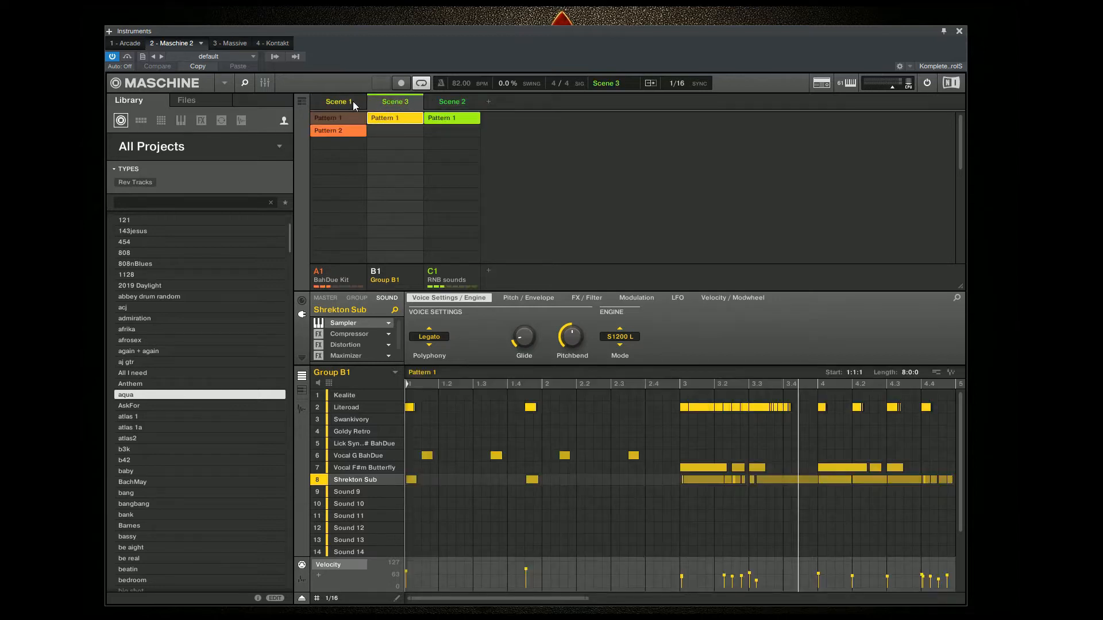
{"action": "left_click", "coordinate": [389, 107]}
- Switch to the song arrangement view and place Scene 1 as the first section of the timeline
{"action": "left_click", "coordinate": [303, 102]}
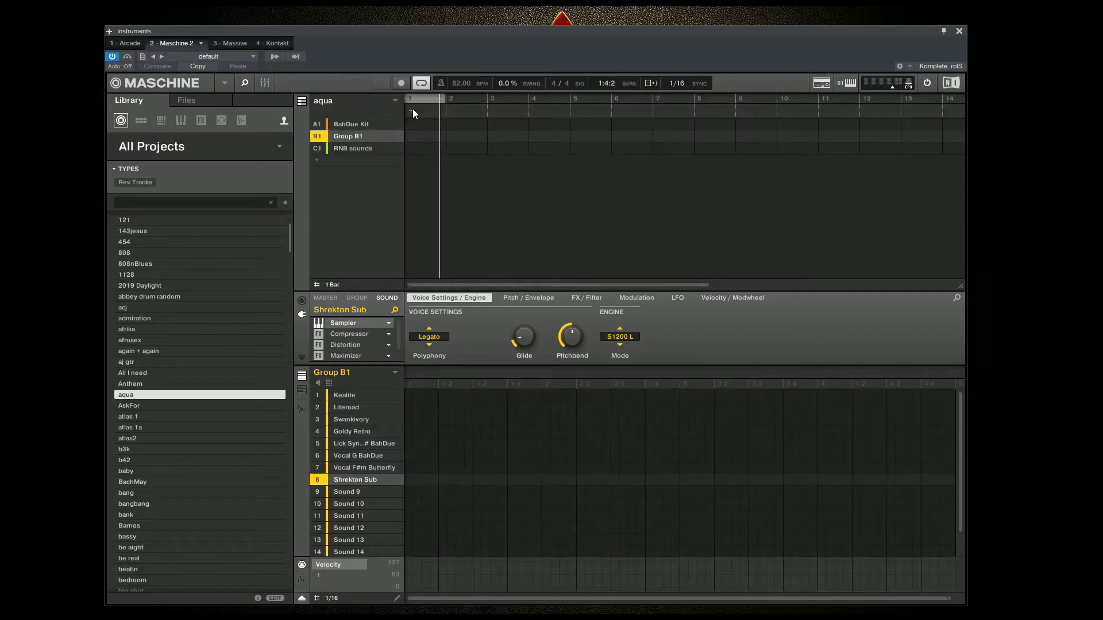
{"action": "left_click", "coordinate": [409, 111]}
{"action": "right_click", "coordinate": [415, 112]}
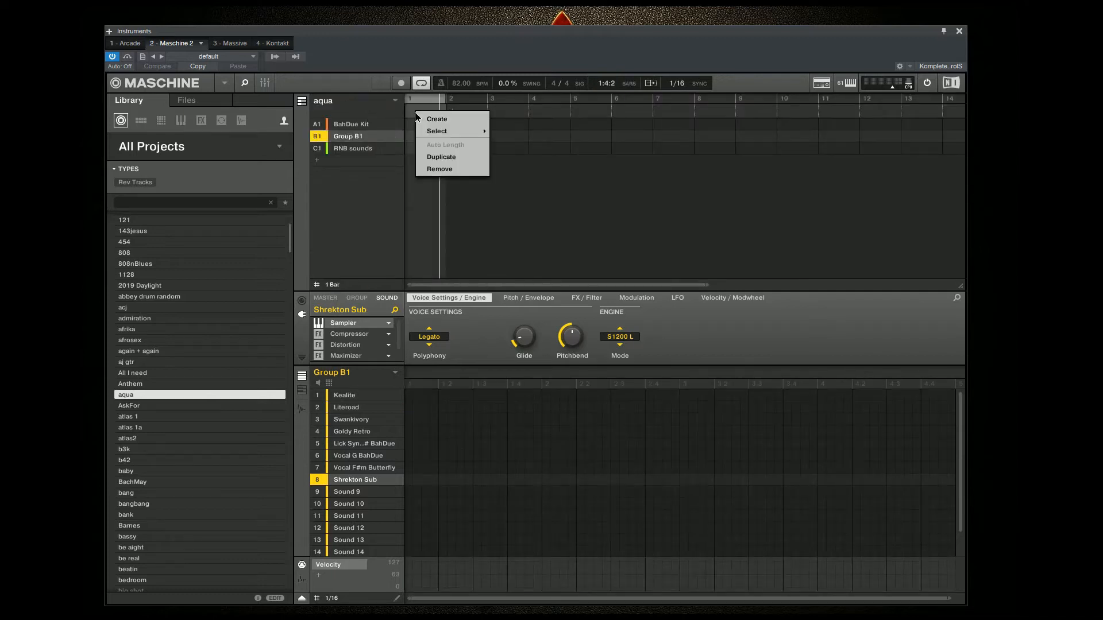
{"action": "mouse_move", "coordinate": [456, 128]}
{"action": "left_click", "coordinate": [502, 137]}
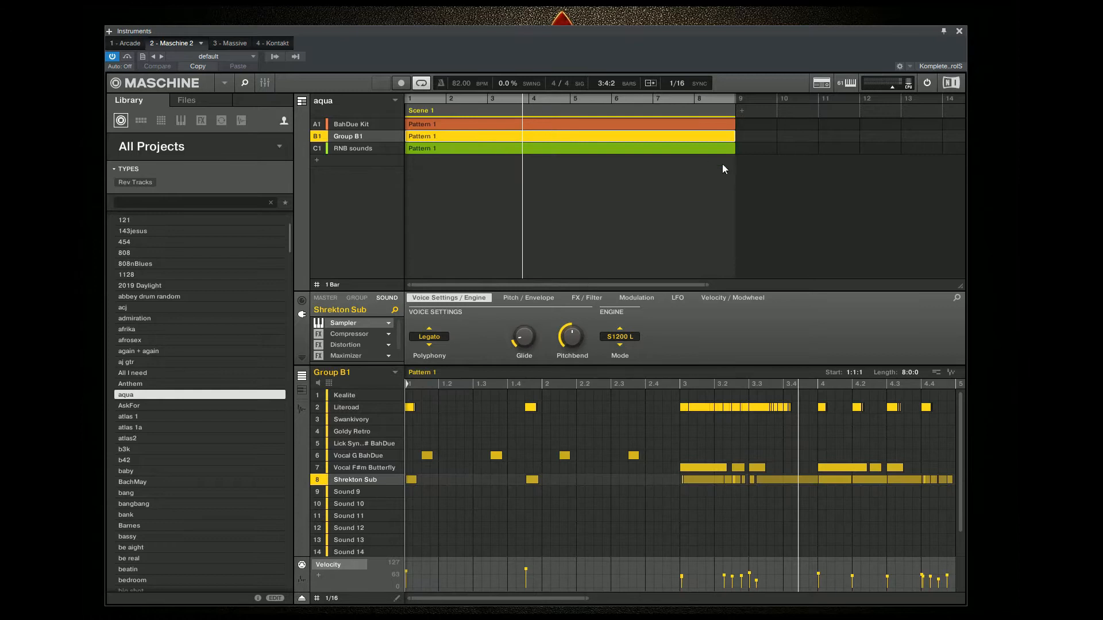
- Append Scene 3 after the first section, starting at bar 9
{"action": "left_click", "coordinate": [743, 112]}
{"action": "mouse_move", "coordinate": [802, 132]}
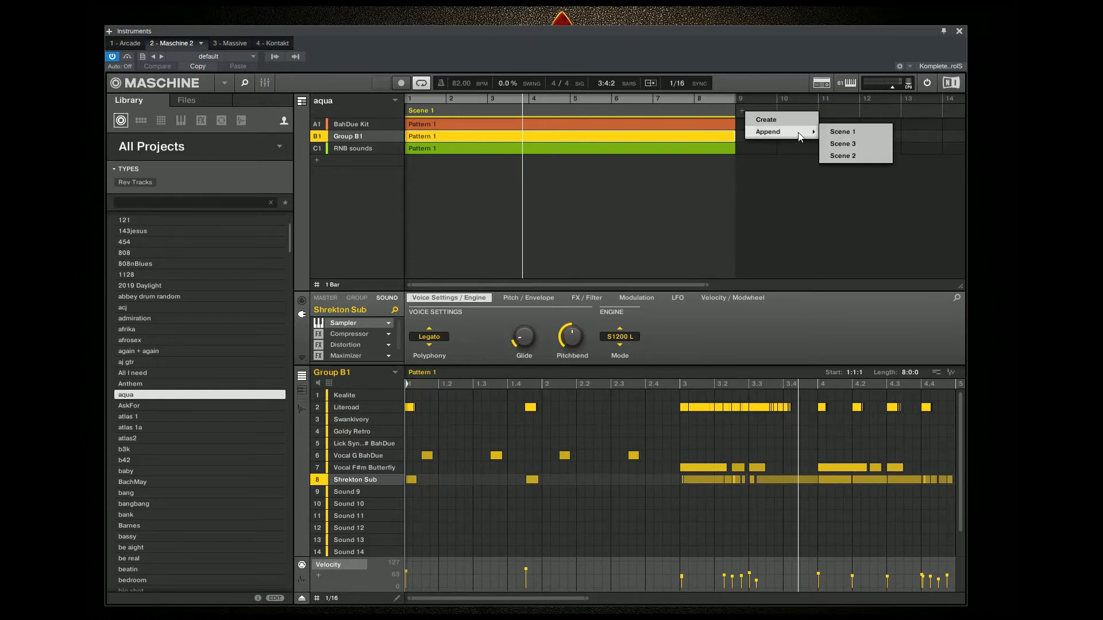
{"action": "left_click", "coordinate": [856, 144]}
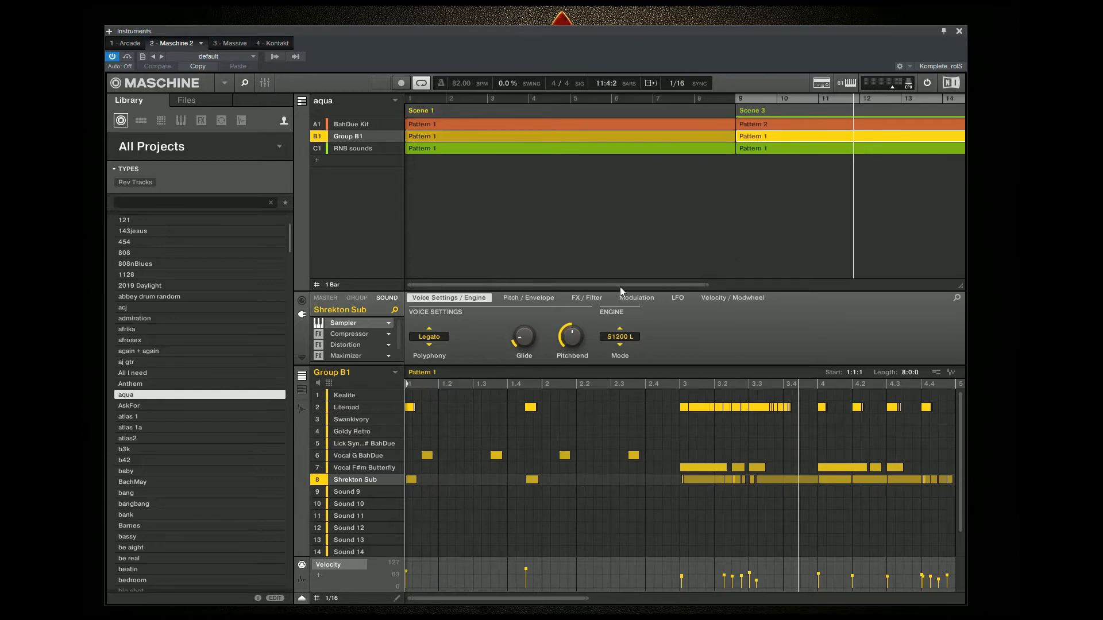
- Append Scene 1 again as the third section from bar 17 and fit the whole arrangement in the timeline
{"action": "left_click_drag", "start_coordinate": [620, 286], "coordinate": [862, 286]}
{"action": "left_click", "coordinate": [631, 110]}
{"action": "mouse_move", "coordinate": [674, 127]}
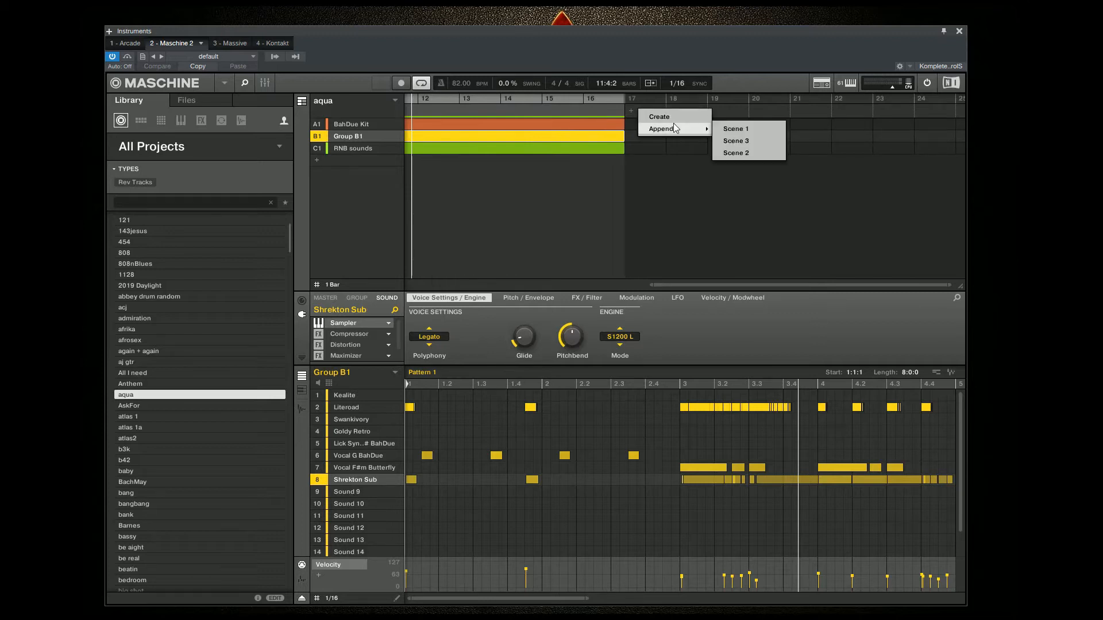
{"action": "left_click", "coordinate": [737, 129]}
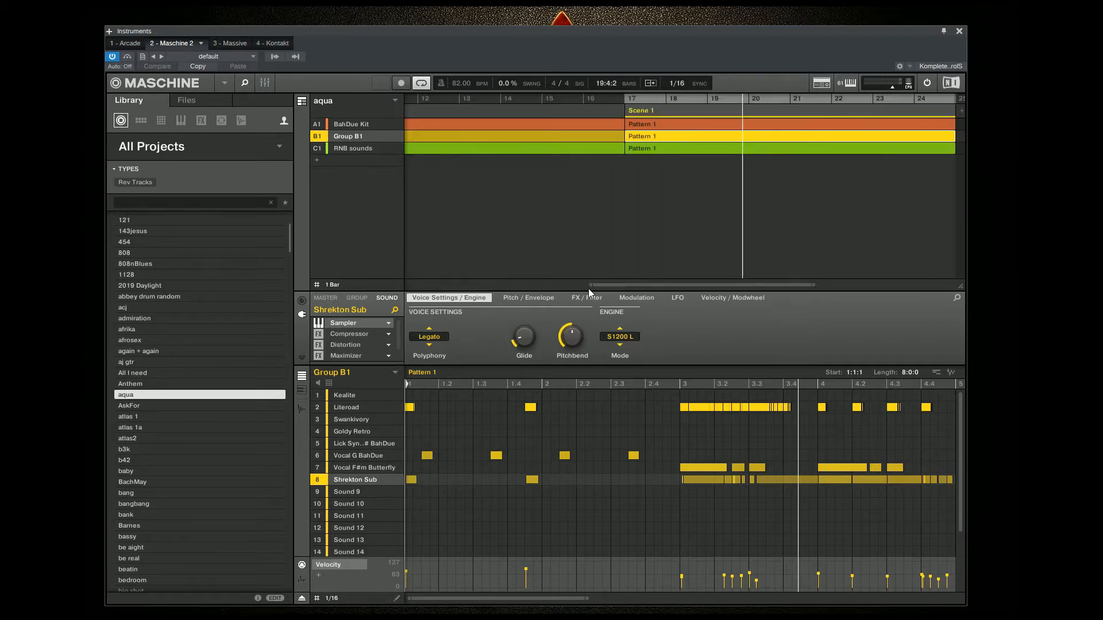
{"action": "left_click_drag", "start_coordinate": [590, 284], "coordinate": [362, 263]}
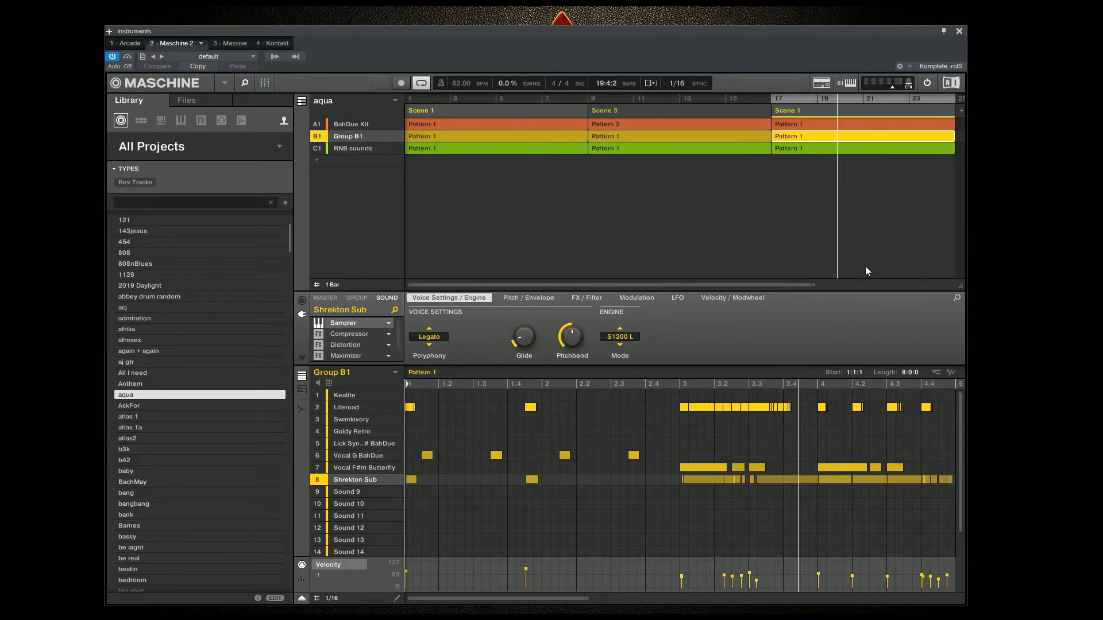
{"action": "left_click_drag", "start_coordinate": [811, 283], "coordinate": [951, 285]}
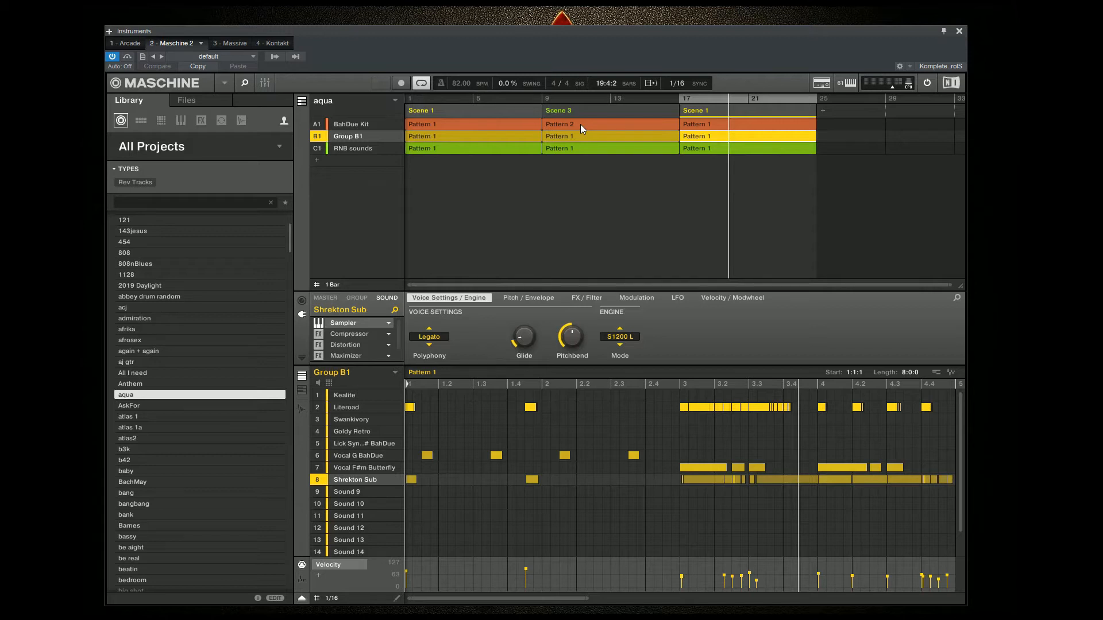
- Add an empty fourth group and create a pattern for it in Scene 3 in the ideas view
{"action": "left_click", "coordinate": [316, 161]}
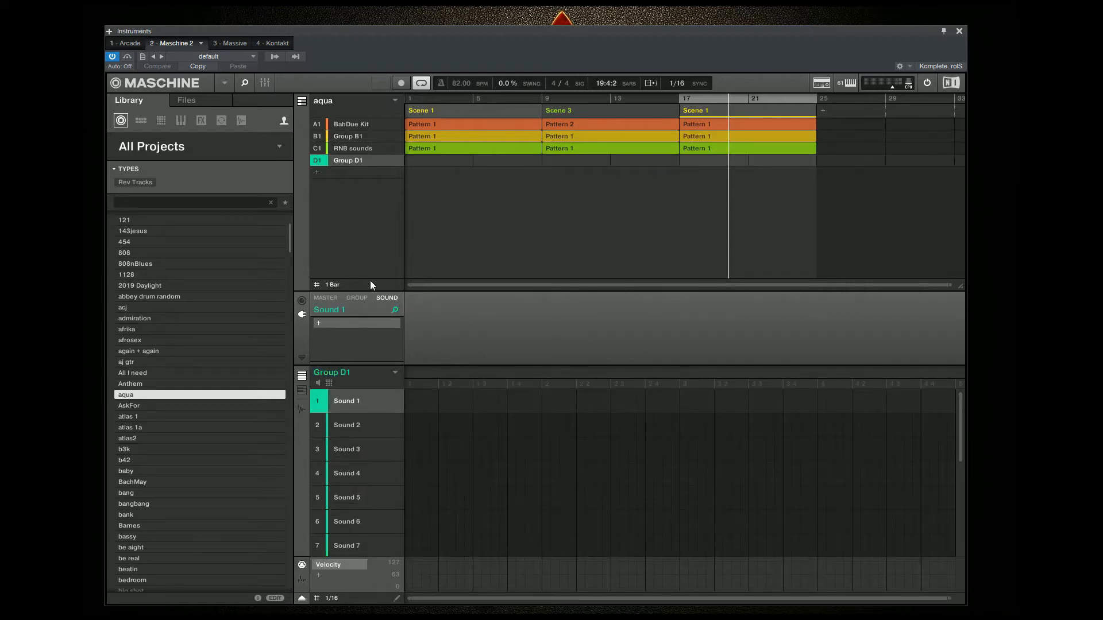
{"action": "left_click", "coordinate": [301, 102]}
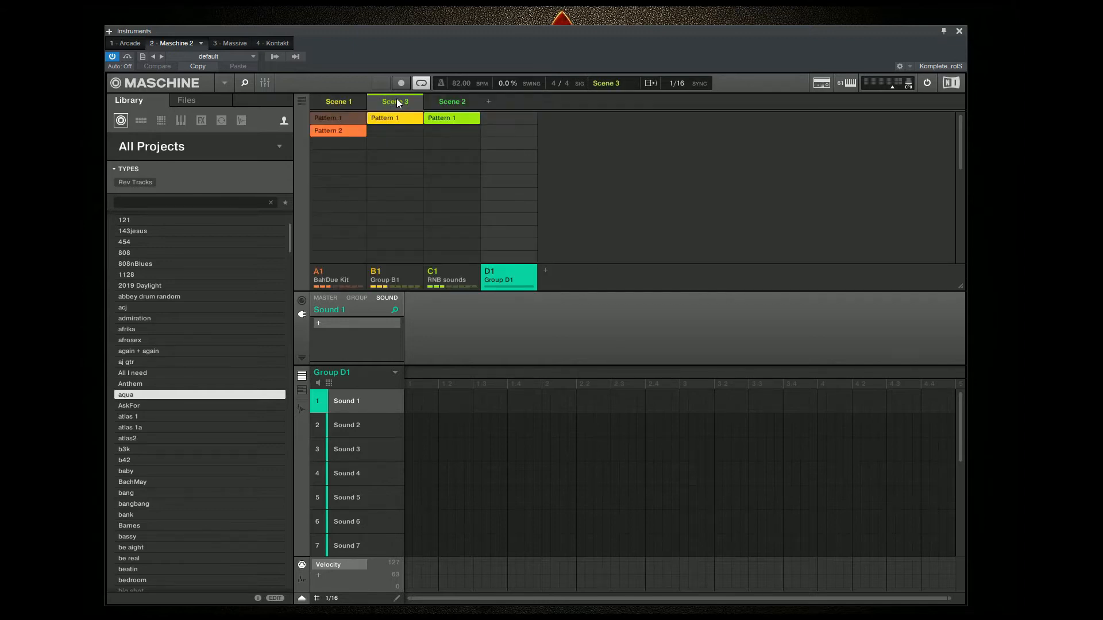
{"action": "left_click", "coordinate": [505, 118]}
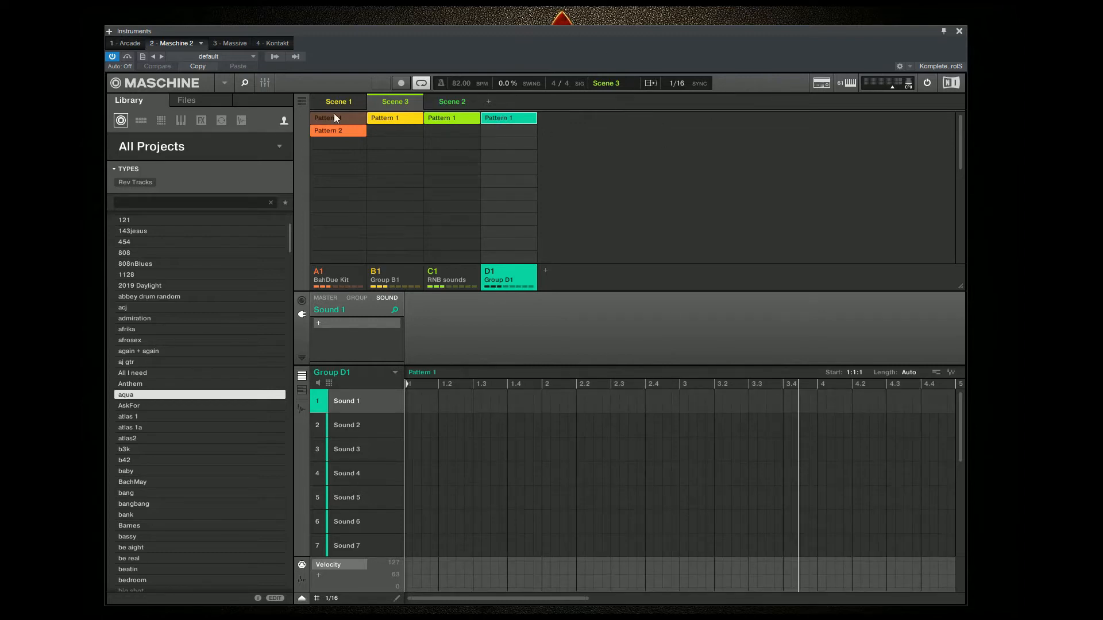
- Show the group channels in the mixer and examine the output routing options of BahDue Kit and Group D1
{"action": "left_click", "coordinate": [266, 83]}
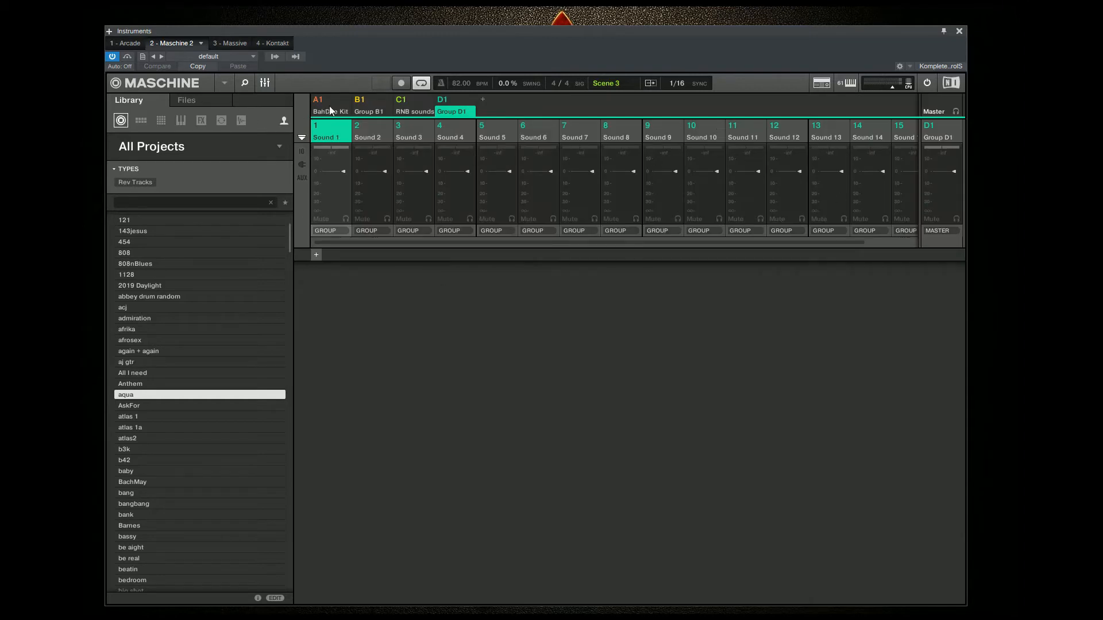
{"action": "left_click", "coordinate": [942, 109]}
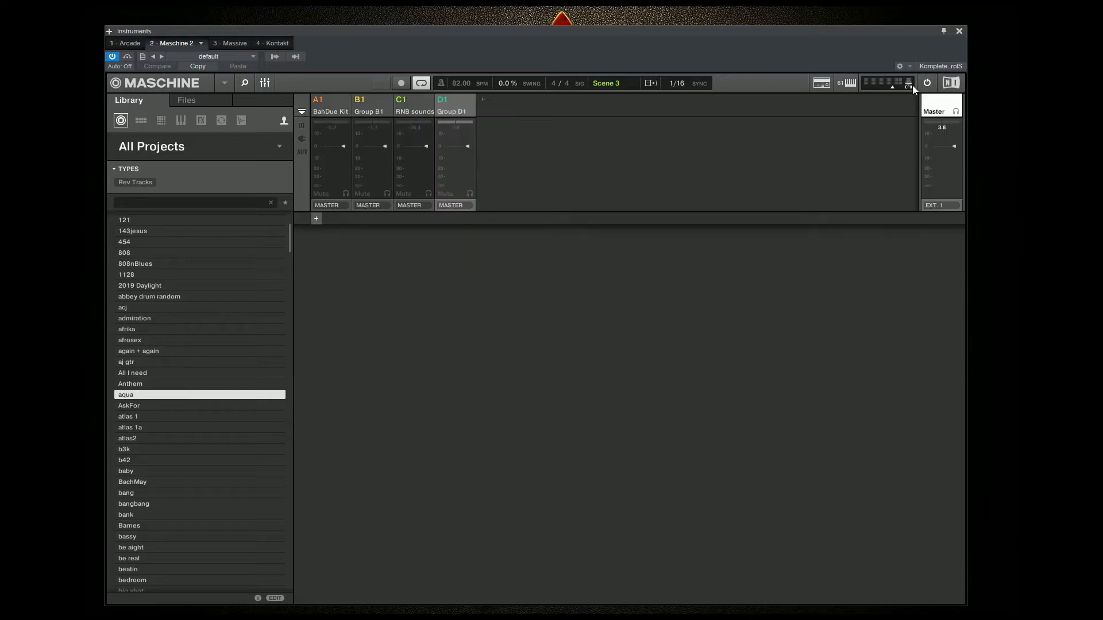
{"action": "left_click", "coordinate": [336, 205]}
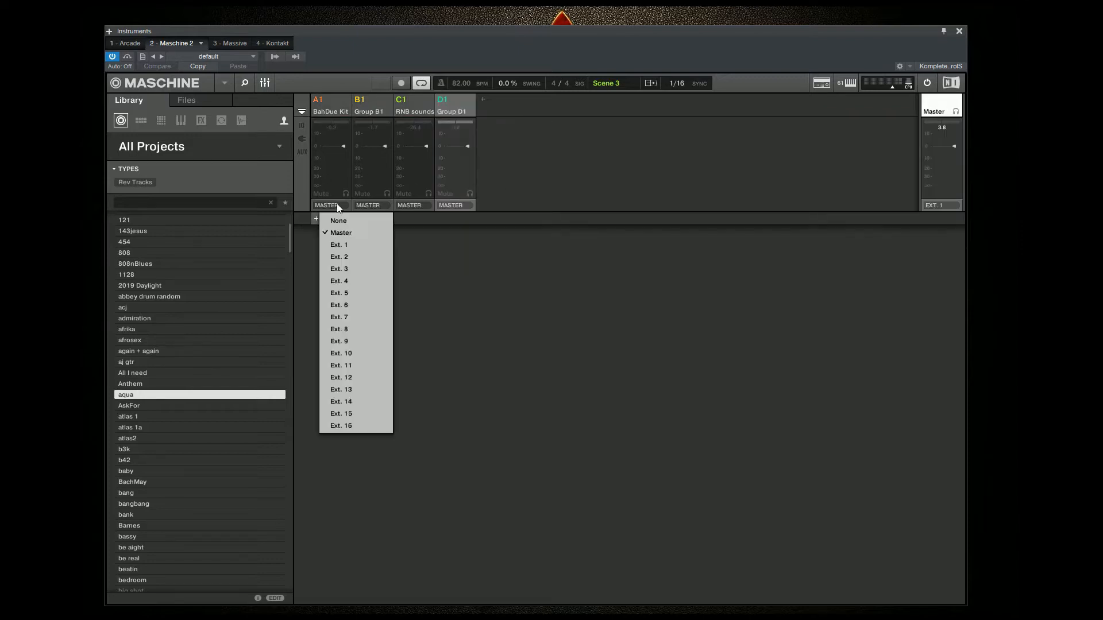
{"action": "left_click", "coordinate": [337, 204]}
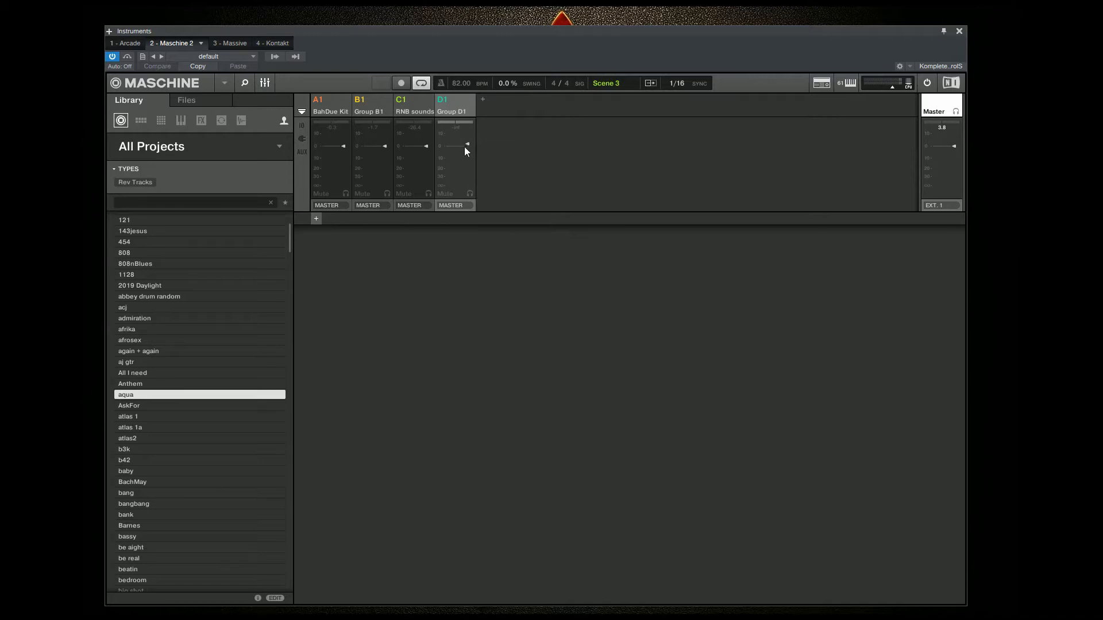
{"action": "left_click", "coordinate": [460, 110]}
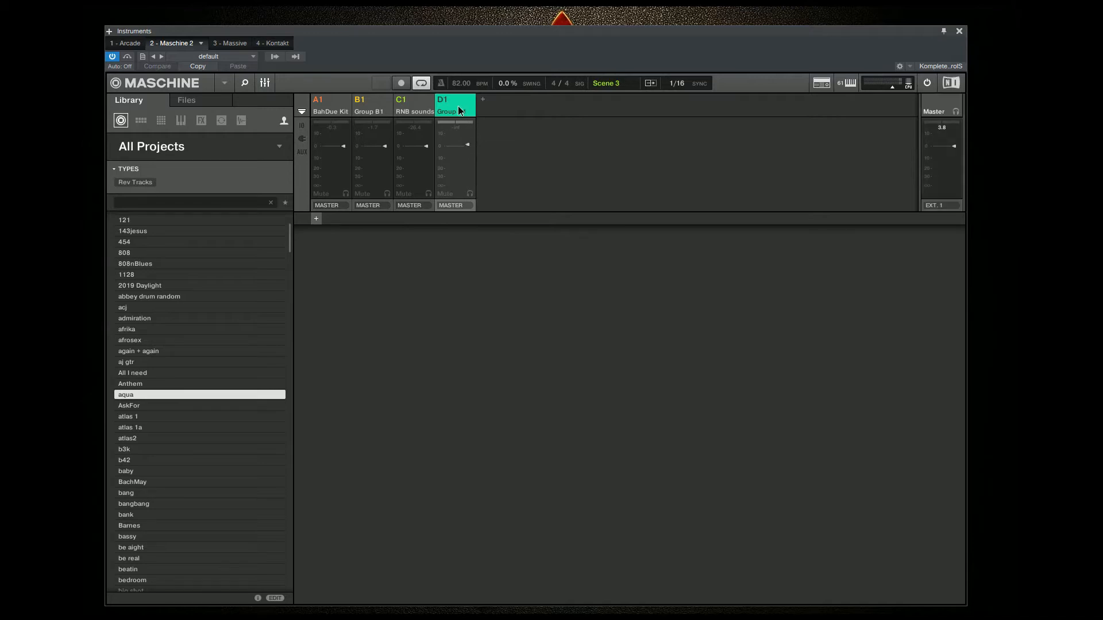
{"action": "left_click", "coordinate": [449, 206]}
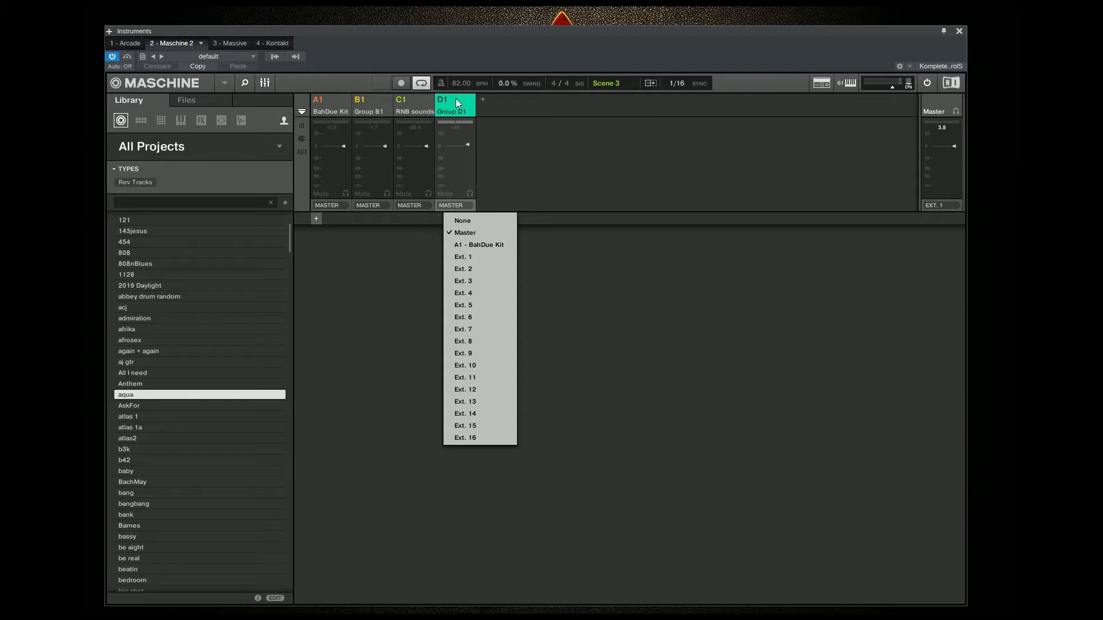
{"action": "left_click", "coordinate": [450, 202]}
- Route the BahDue Kit group's output to Ext. 1
{"action": "left_click", "coordinate": [337, 205]}
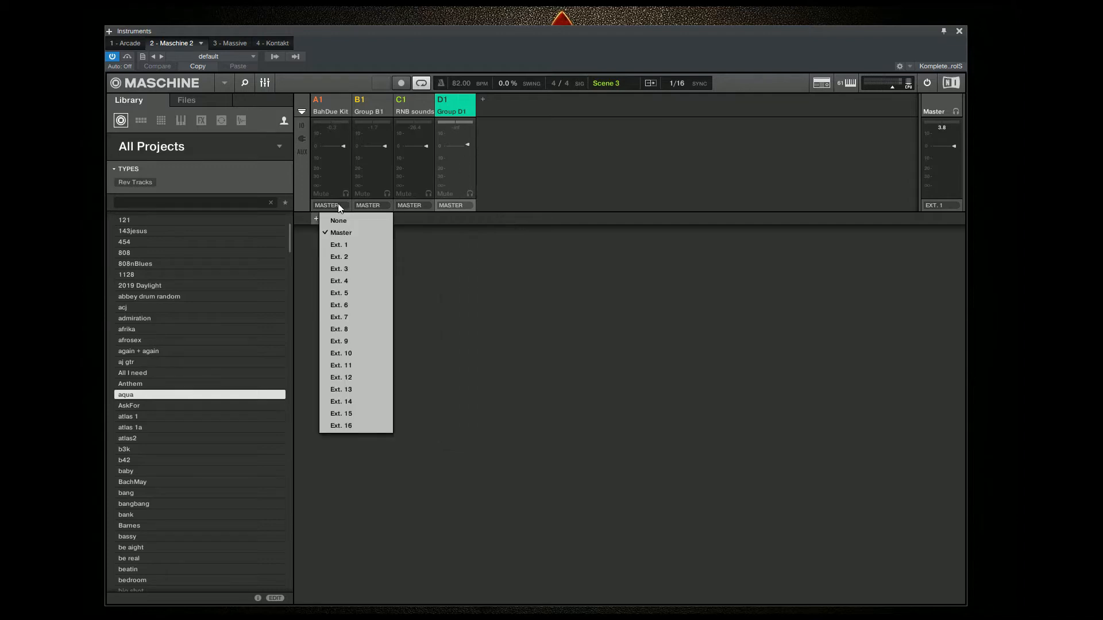
{"action": "left_click", "coordinate": [341, 244]}
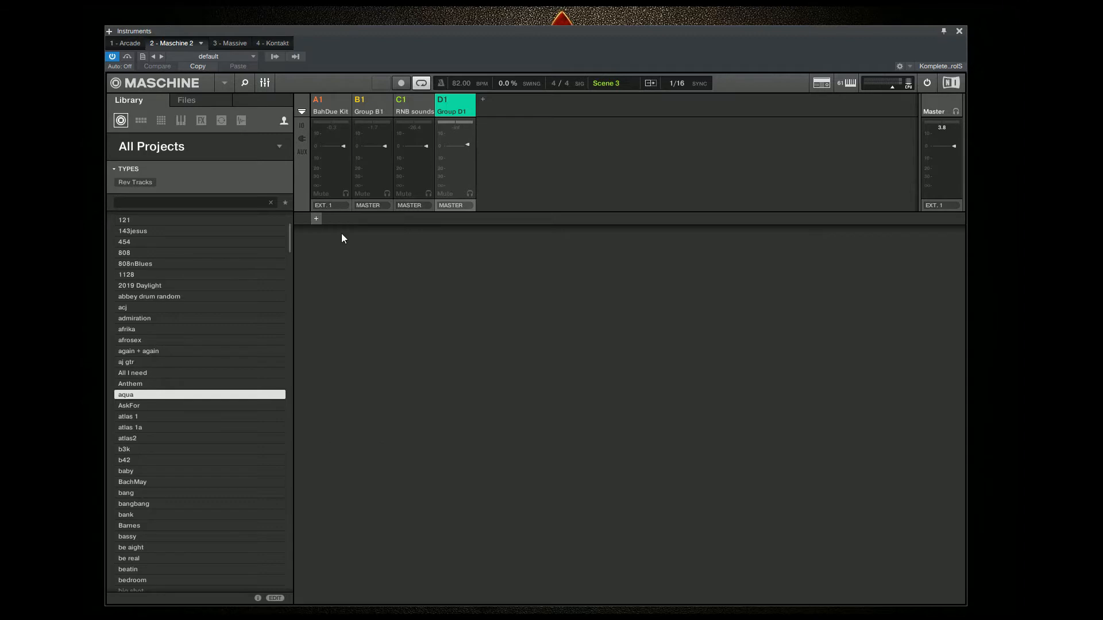
{"action": "left_click", "coordinate": [328, 205]}
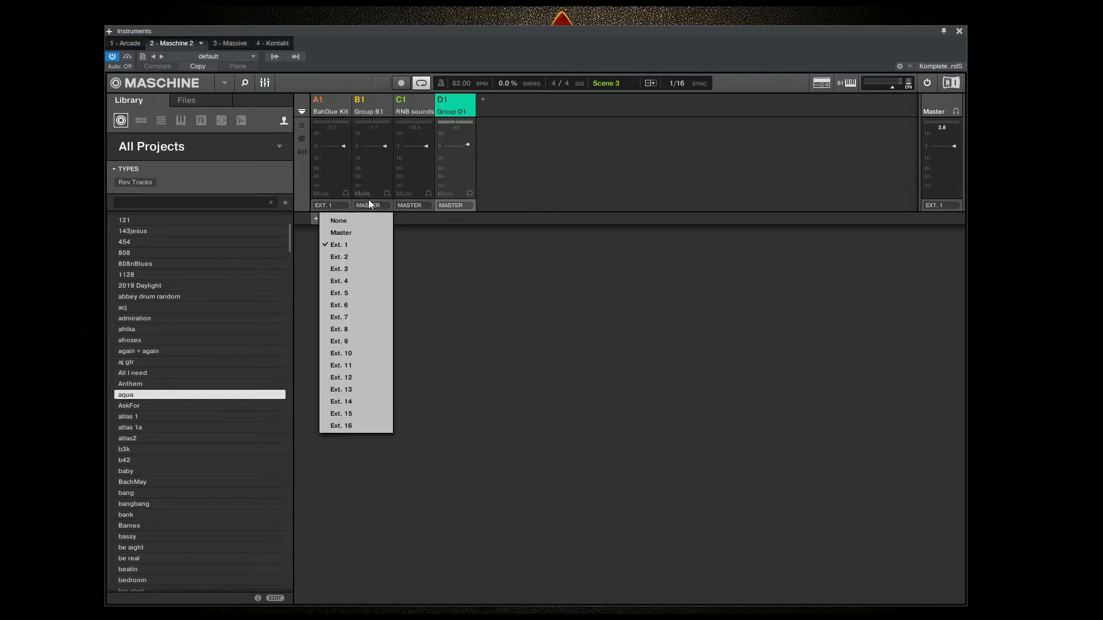
{"action": "left_click", "coordinate": [324, 108]}
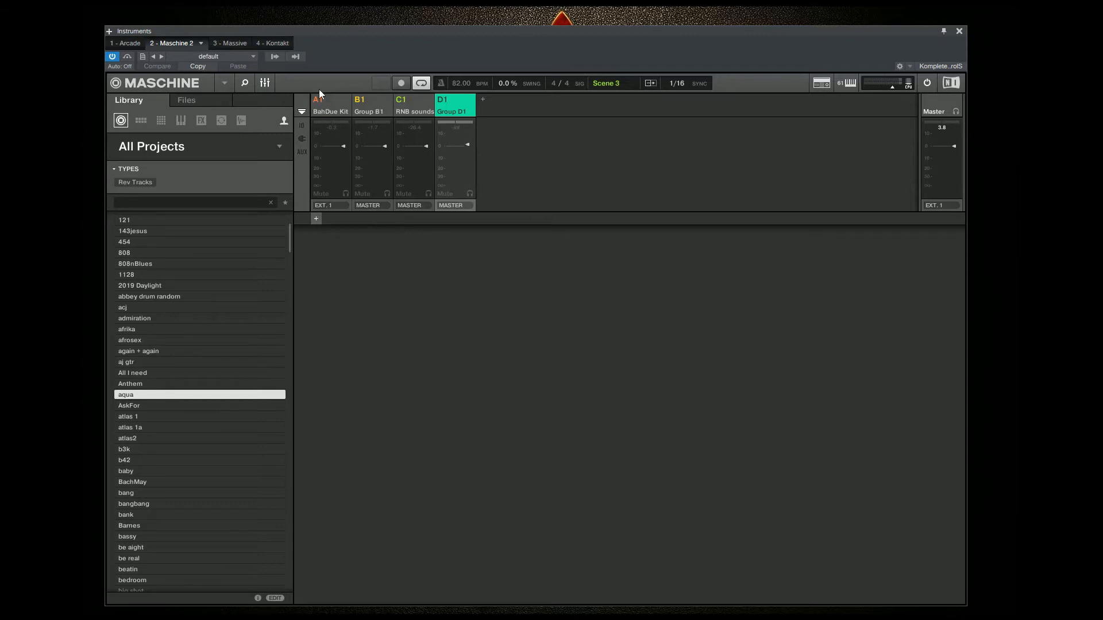
- Leave the mixer and load the internal Filter effect on Group D1
{"action": "left_click", "coordinate": [265, 83]}
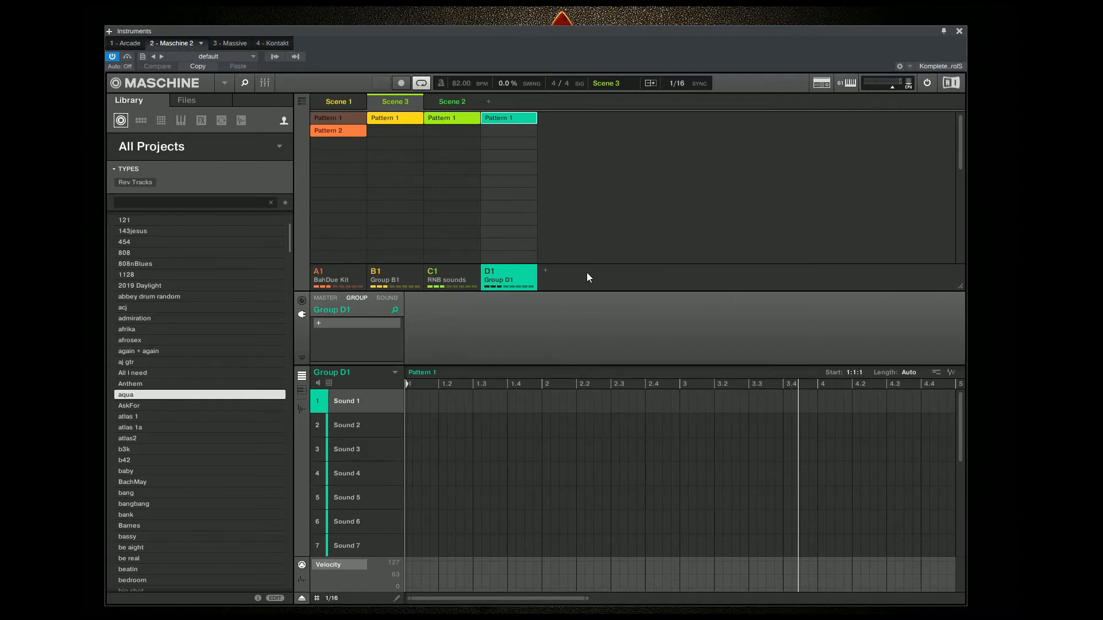
{"action": "left_click", "coordinate": [318, 323]}
{"action": "mouse_move", "coordinate": [370, 340]}
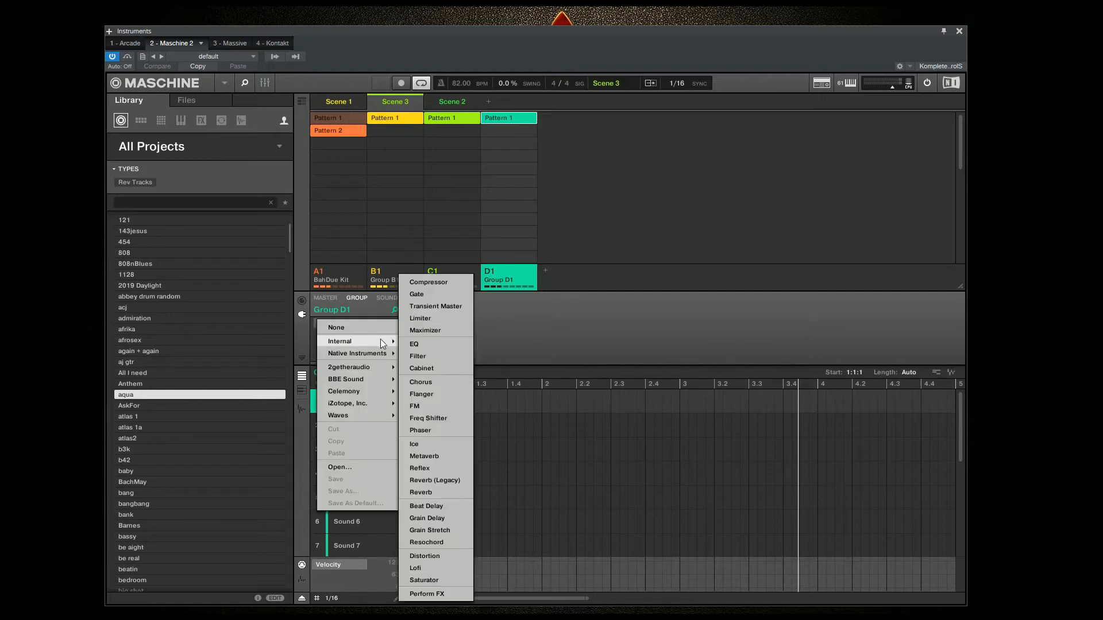
{"action": "left_click", "coordinate": [426, 359]}
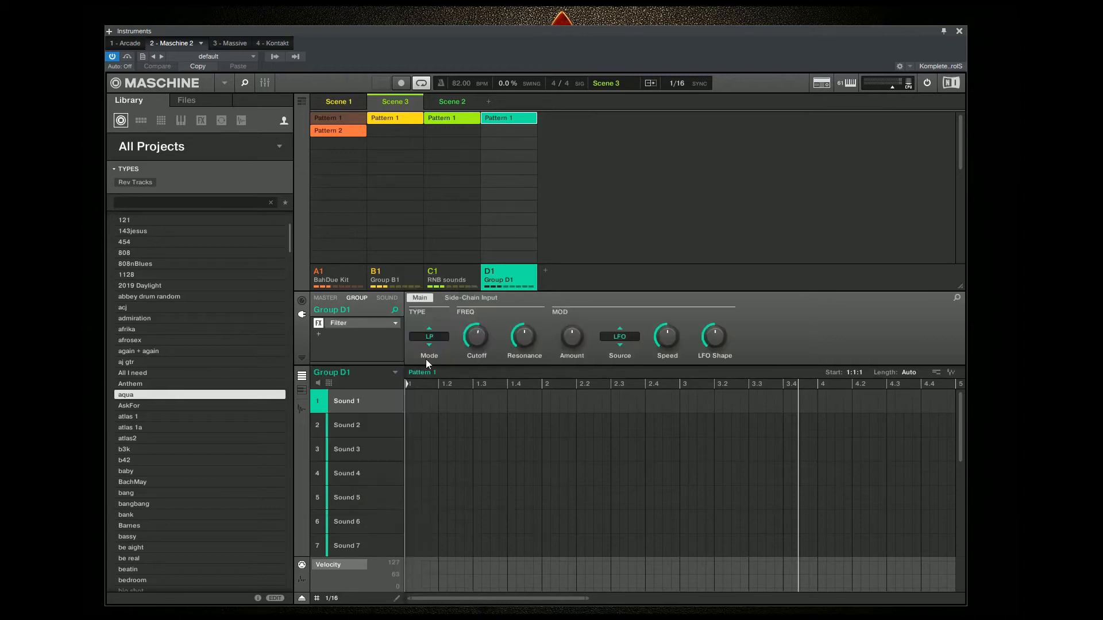
- Route the outputs of the BahDue Kit, Group B1 and RNB sounds groups to Group D1 in the mixer
{"action": "left_click", "coordinate": [265, 84]}
{"action": "left_click", "coordinate": [338, 205]}
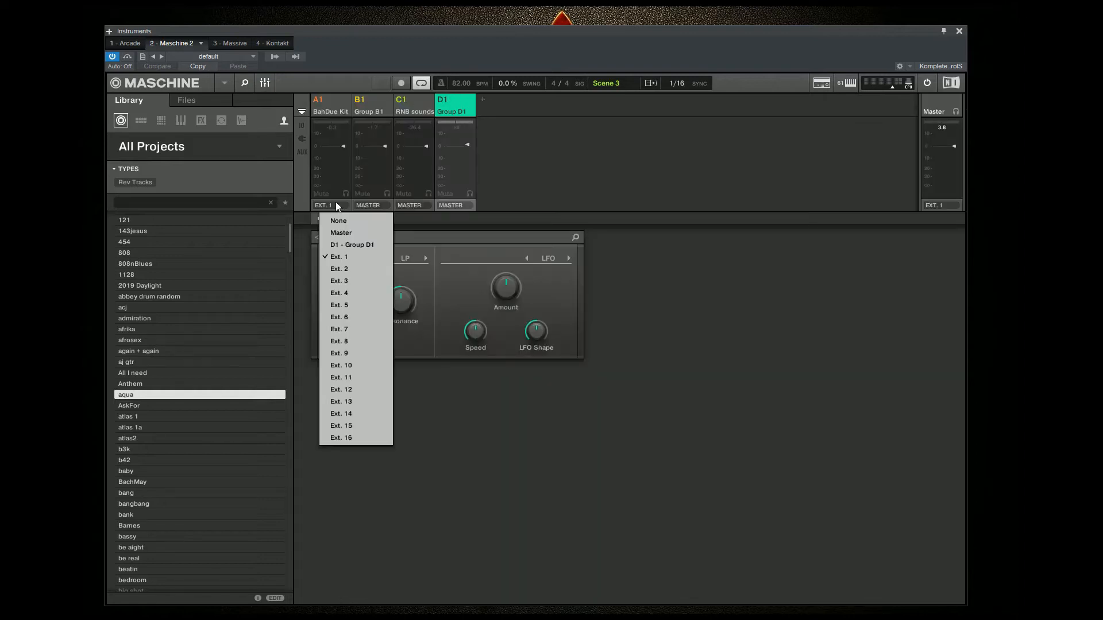
{"action": "left_click", "coordinate": [345, 247]}
{"action": "left_click", "coordinate": [368, 205]}
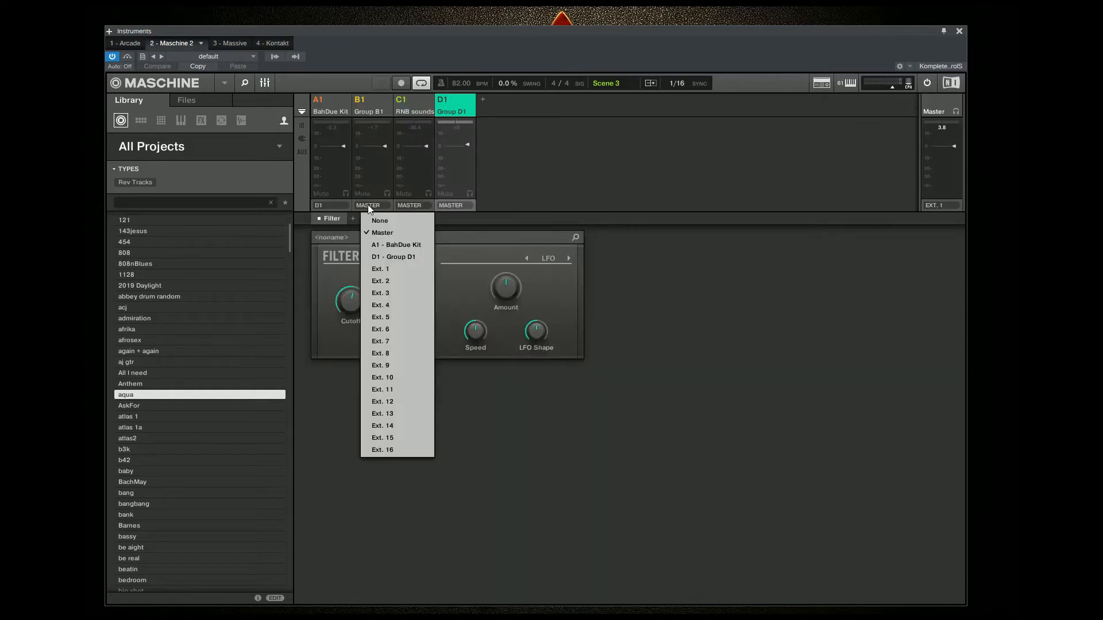
{"action": "left_click", "coordinate": [371, 253]}
{"action": "left_click", "coordinate": [409, 205]}
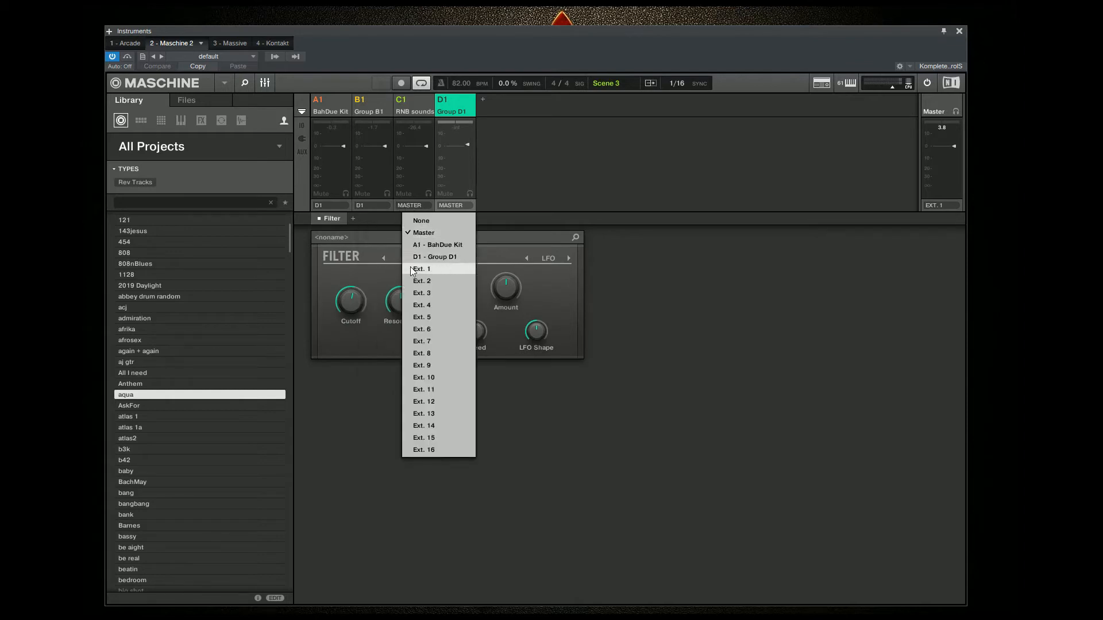
{"action": "left_click", "coordinate": [416, 258]}
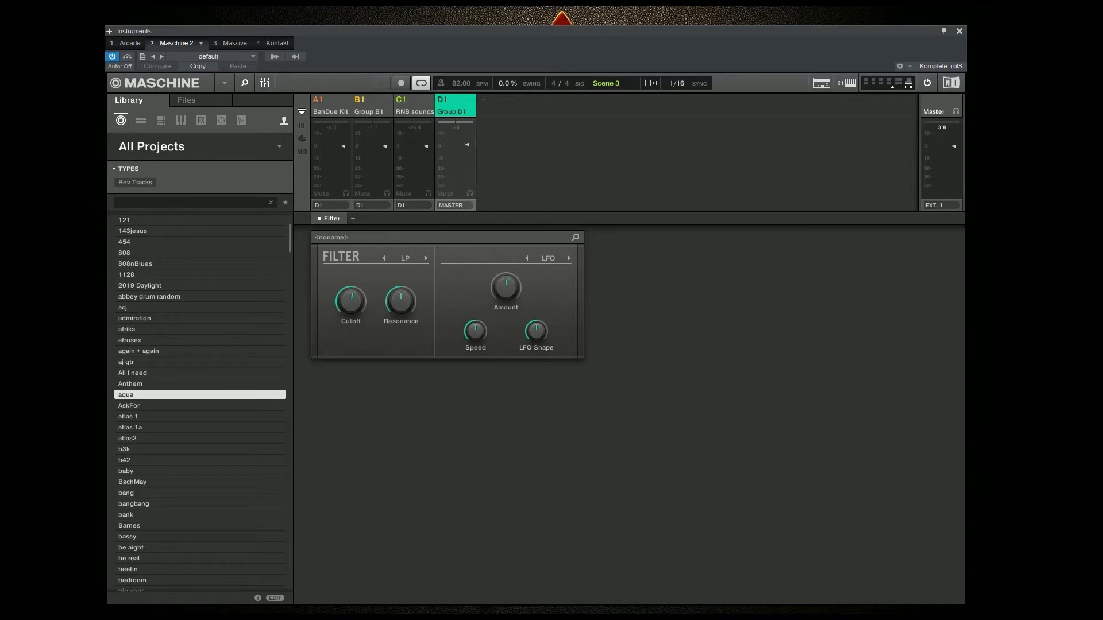
- Play back the scene and sweep the Filter's cutoff on Group D1 to audition it on all routed groups
{"action": "key", "text": "space"}
{"action": "mouse_move", "coordinate": [351, 295]}
{"action": "key", "text": "space"}
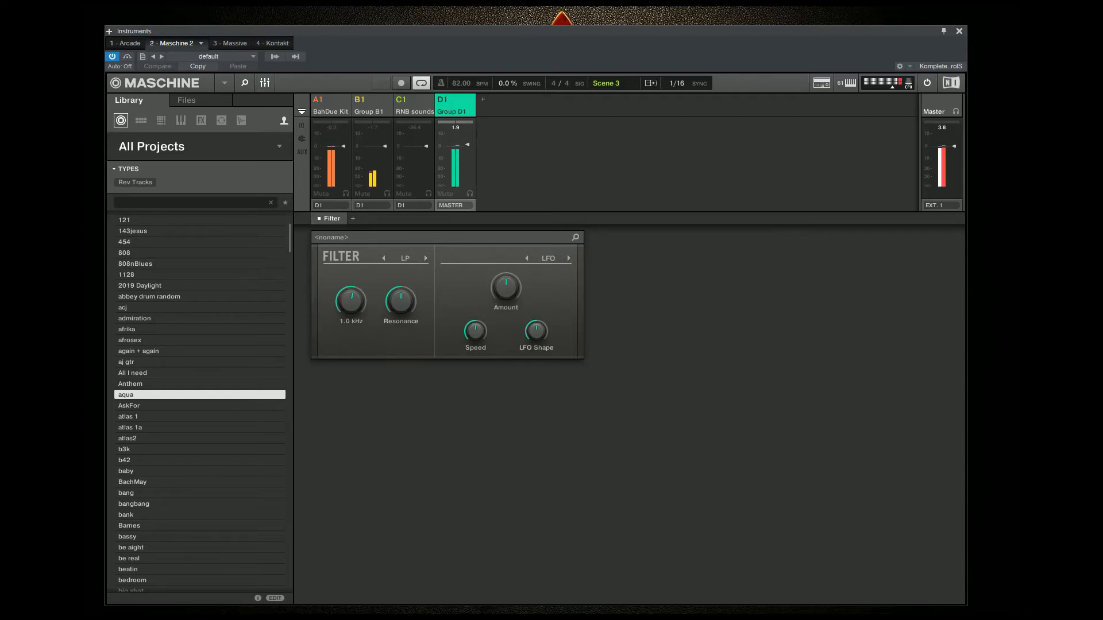
{"action": "mouse_move", "coordinate": [351, 301]}
{"action": "left_mouse_down"}
{"action": "mouse_move", "coordinate": [351, 270]}
{"action": "mouse_move", "coordinate": [351, 303]}
{"action": "left_mouse_up"}
{"action": "key", "text": "space"}
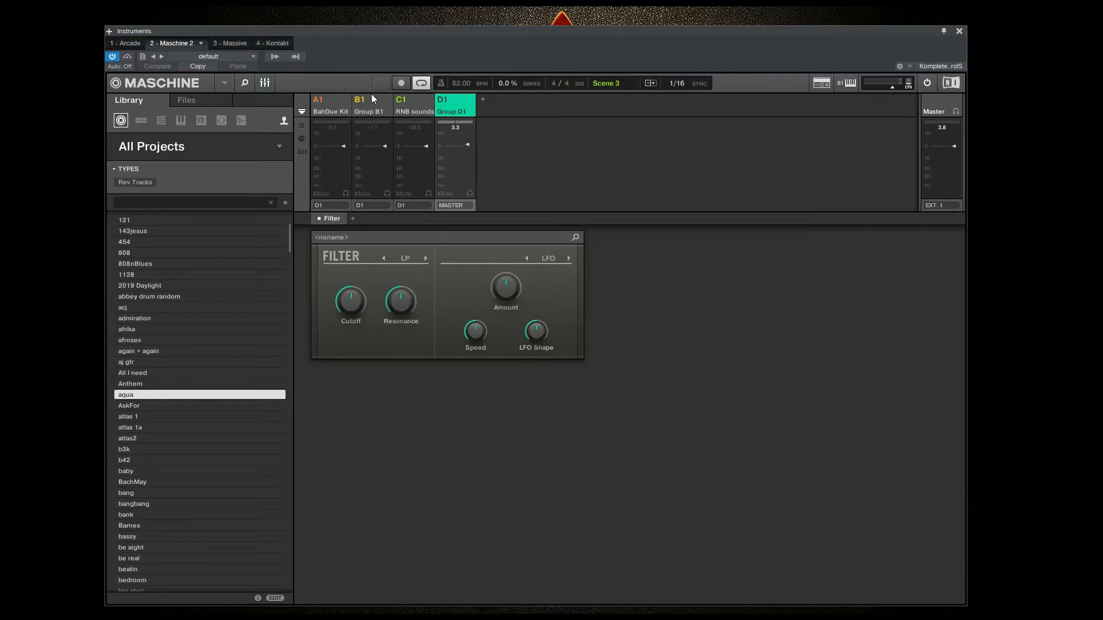
- Return to the pattern view and raise the Group D1 Filter's cutoff to about 12.5 kHz
{"action": "left_click", "coordinate": [265, 84]}
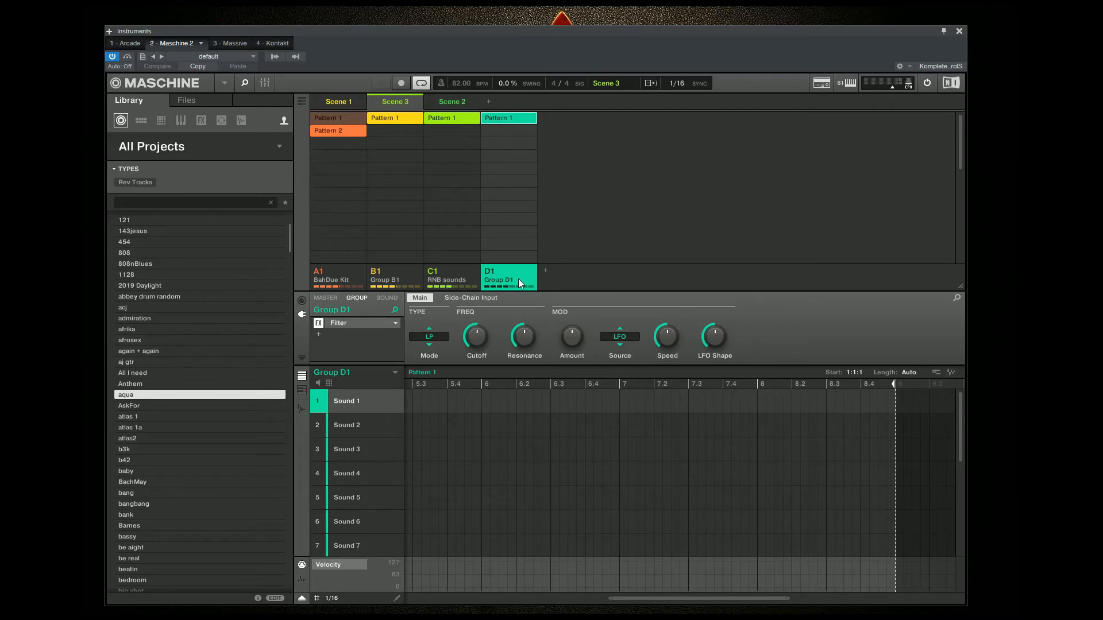
{"action": "mouse_move", "coordinate": [473, 334]}
{"action": "mouse_move", "coordinate": [524, 333]}
{"action": "left_click_drag", "start_coordinate": [475, 342], "coordinate": [474, 284]}
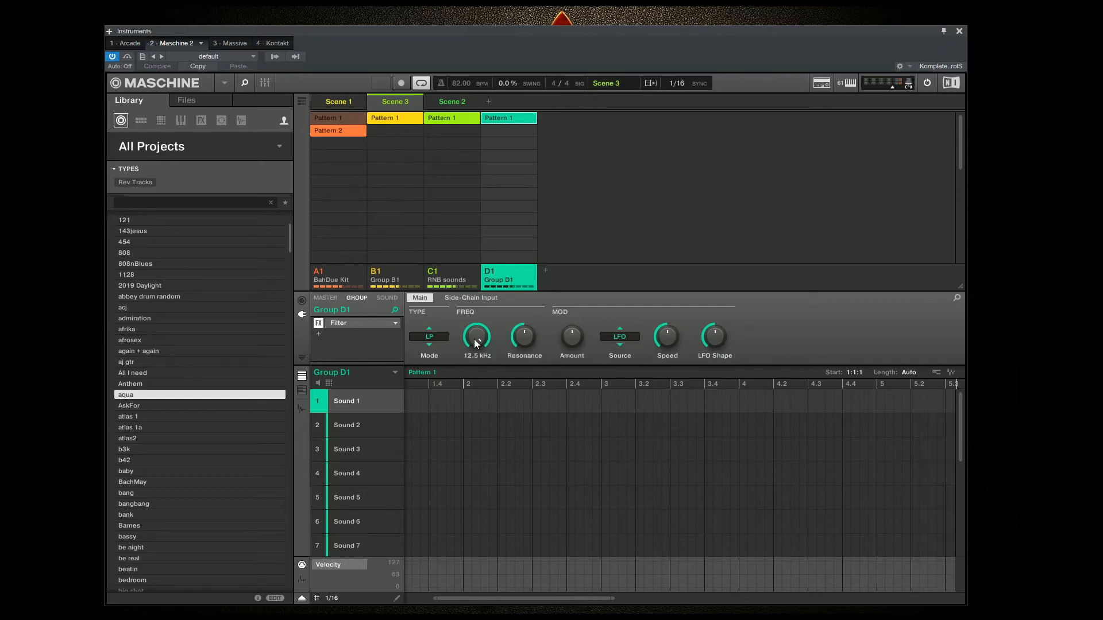
- Try sweeping the Group D1 Filter's cutoff down and back up while Scene 3 plays
{"action": "left_click_drag", "start_coordinate": [474, 340], "coordinate": [474, 399]}
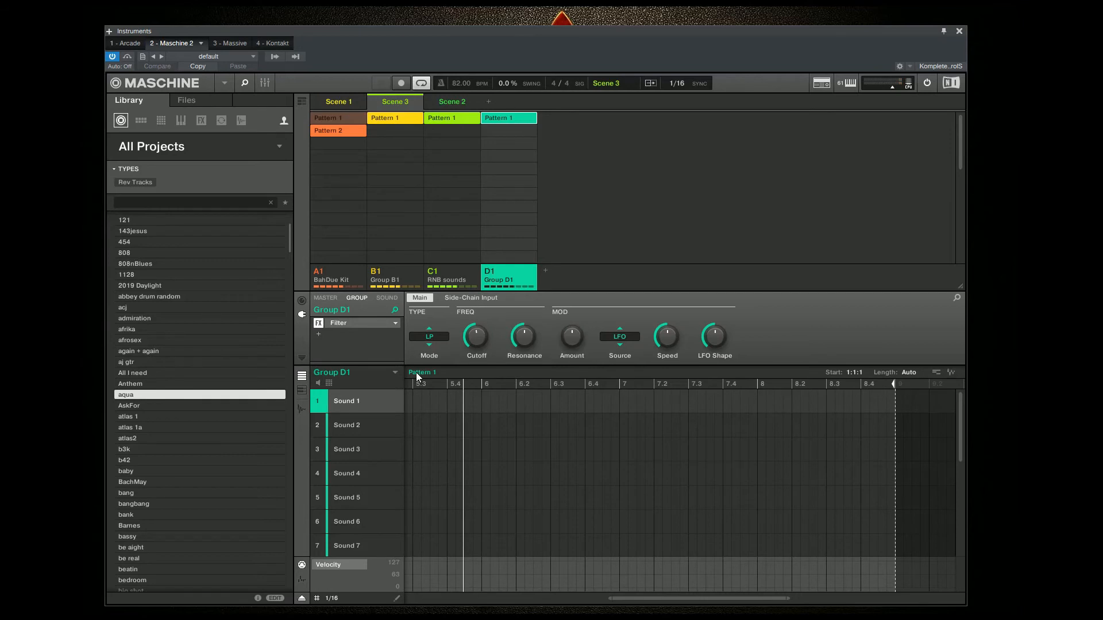
{"action": "mouse_move", "coordinate": [478, 335]}
{"action": "left_click_drag", "start_coordinate": [478, 338], "coordinate": [480, 342]}
{"action": "key", "text": "space"}
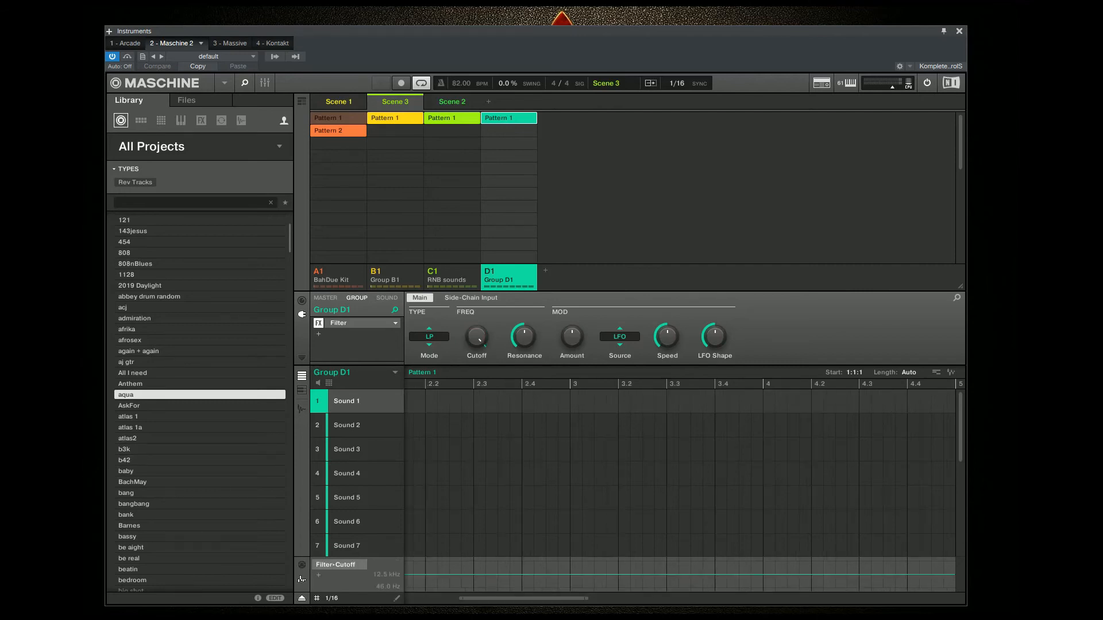
{"action": "key", "text": "space"}
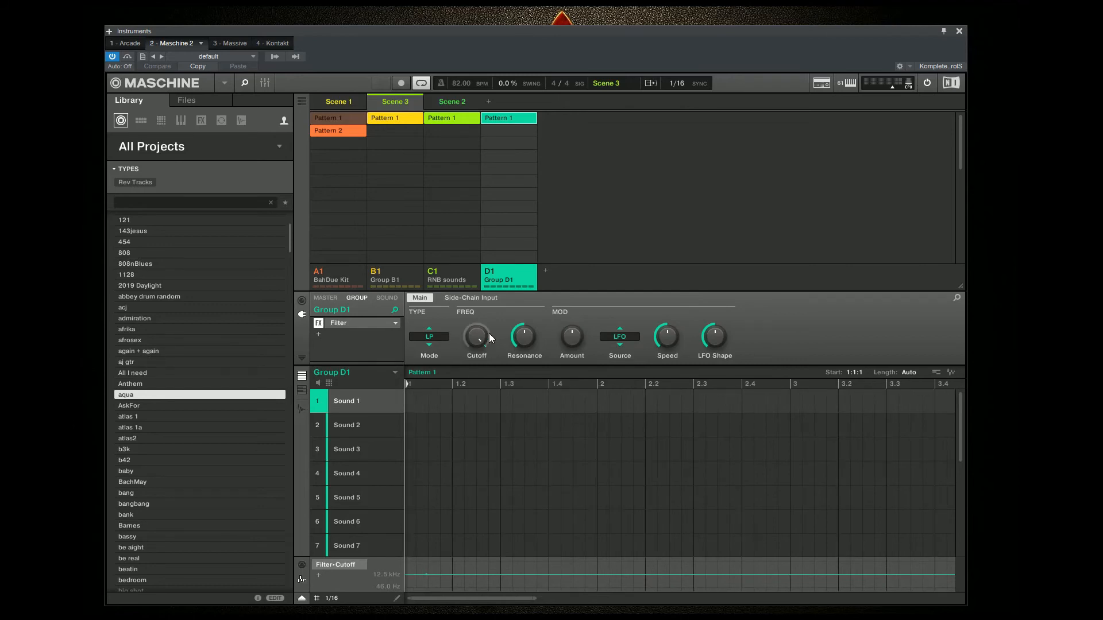
- Record a sweep of the Filter's cutoff as automation in Group D1's Pattern 1 and play it back
{"action": "key", "text": "space"}
{"action": "left_click_drag", "start_coordinate": [489, 334], "coordinate": [488, 363]}
{"action": "key", "text": "space"}
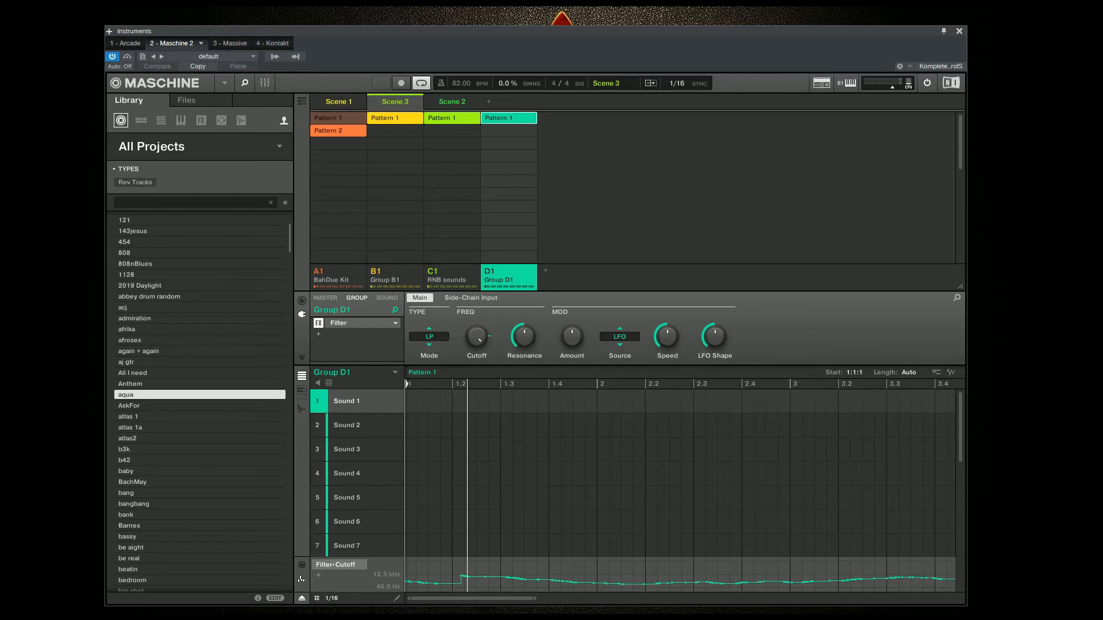
{"action": "key", "text": "comma"}
{"action": "key", "text": "space"}
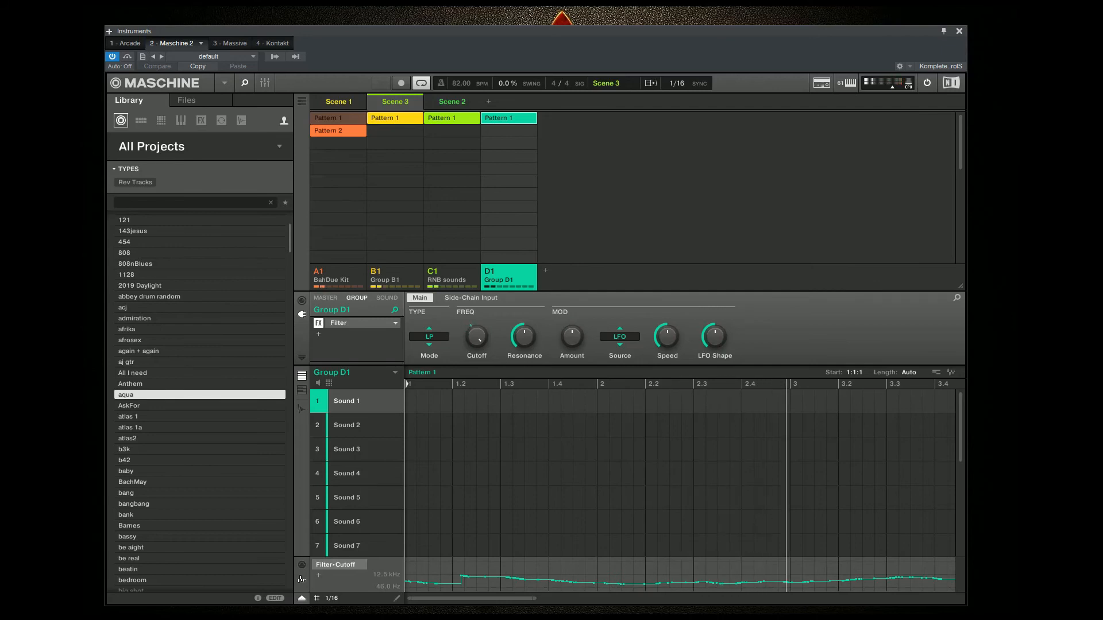
- Switch to the song arrangement and play it to hear the automated filter in Scene 3
{"action": "left_click", "coordinate": [302, 102]}
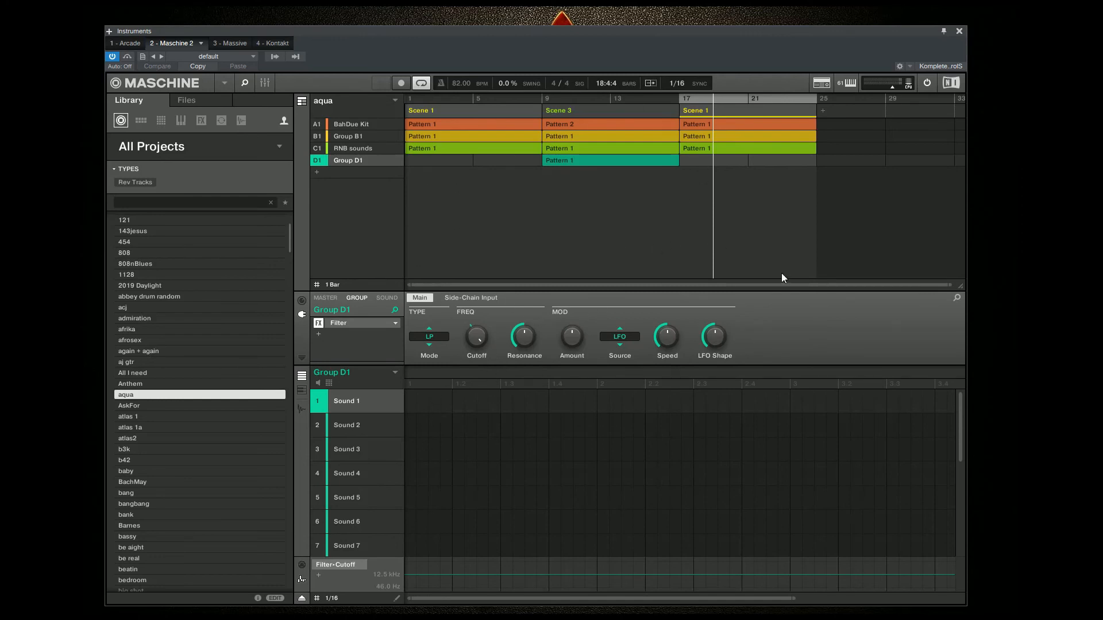
{"action": "left_click_drag", "start_coordinate": [949, 285], "coordinate": [901, 288]}
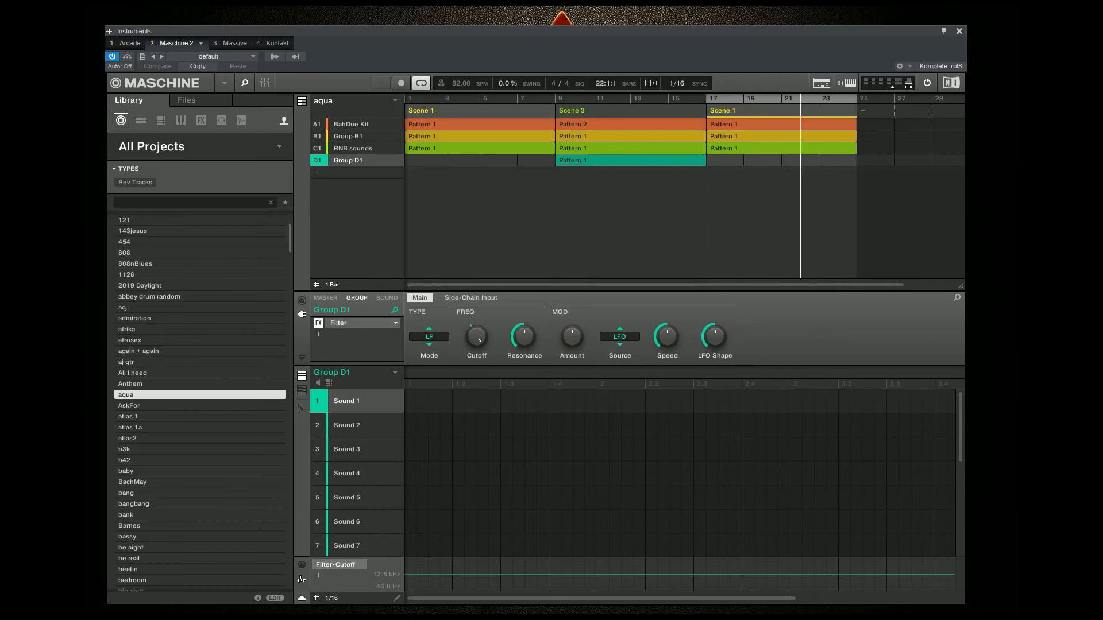
{"action": "key", "text": "space"}
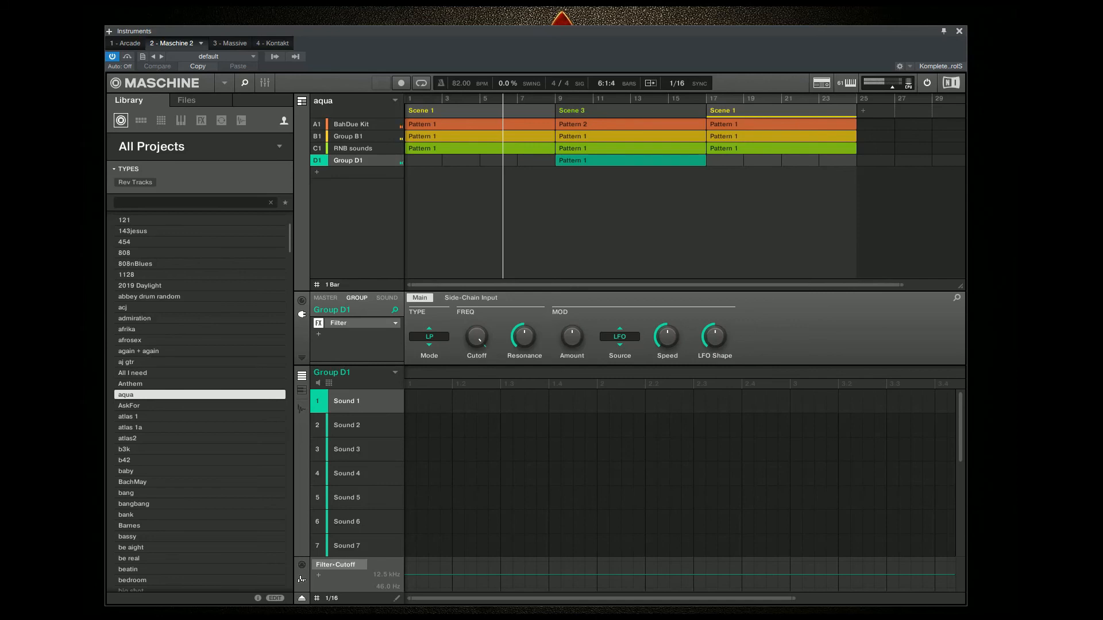